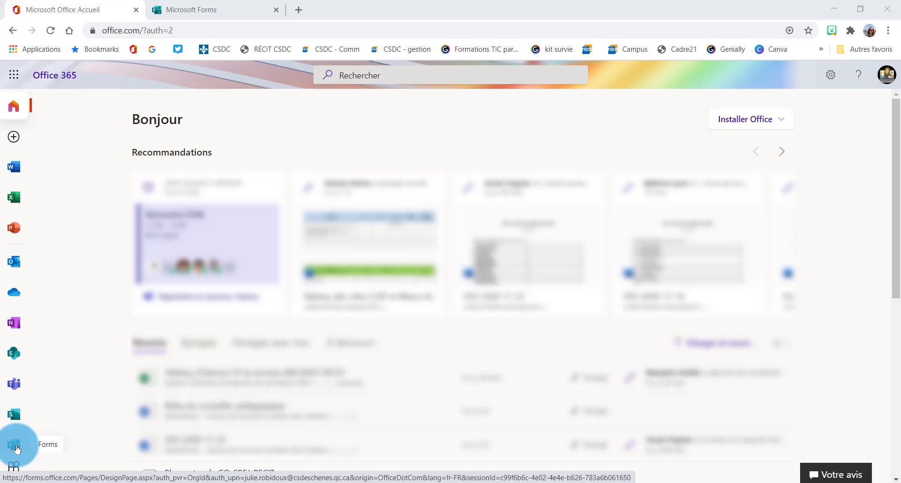
# Step: Create a new questionnaire titled "Test" in Microsoft Forms and view the image sources available for its title
pyautogui.click(16, 447)
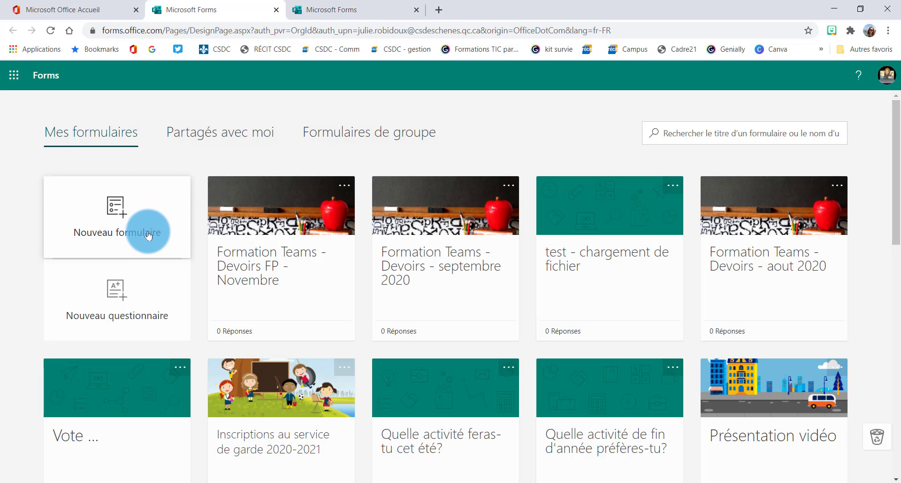
pyautogui.click(127, 299)
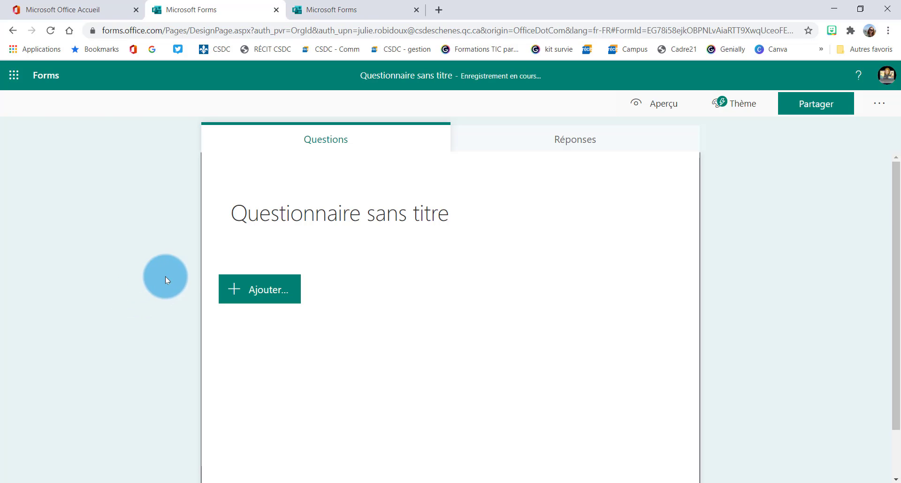
pyautogui.click(373, 219)
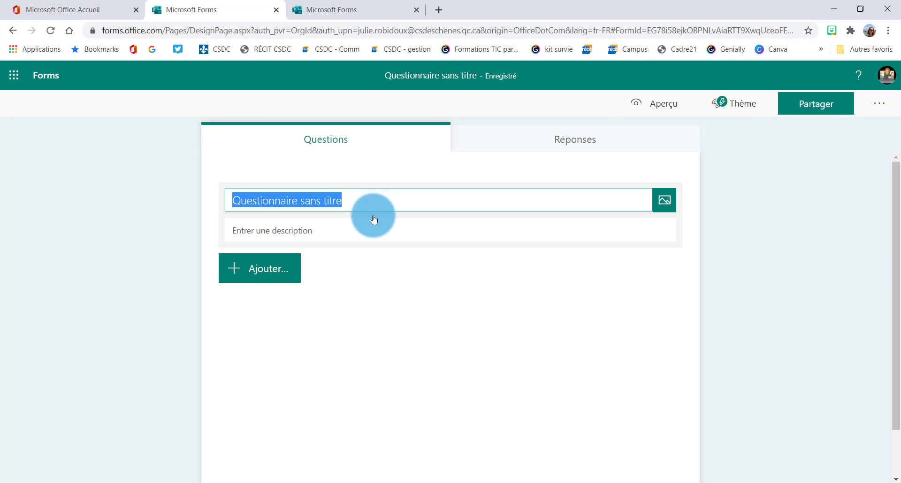
pyautogui.write('Test')
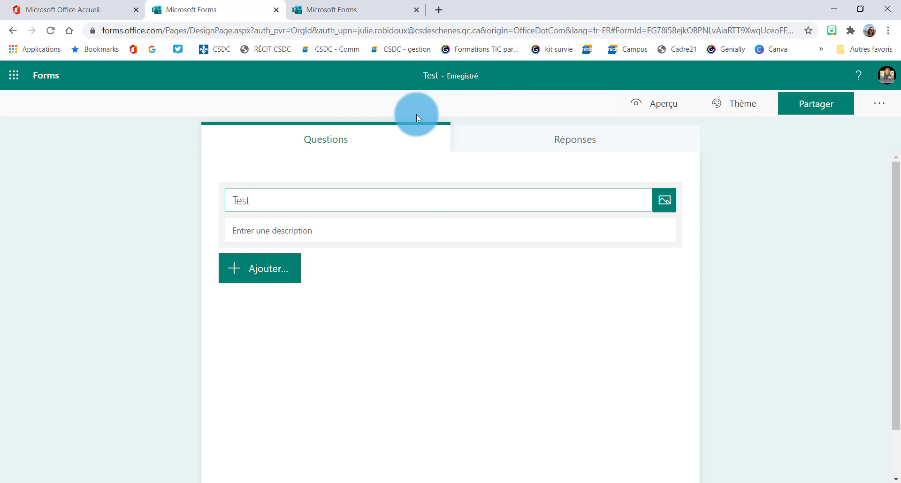
pyautogui.click(662, 207)
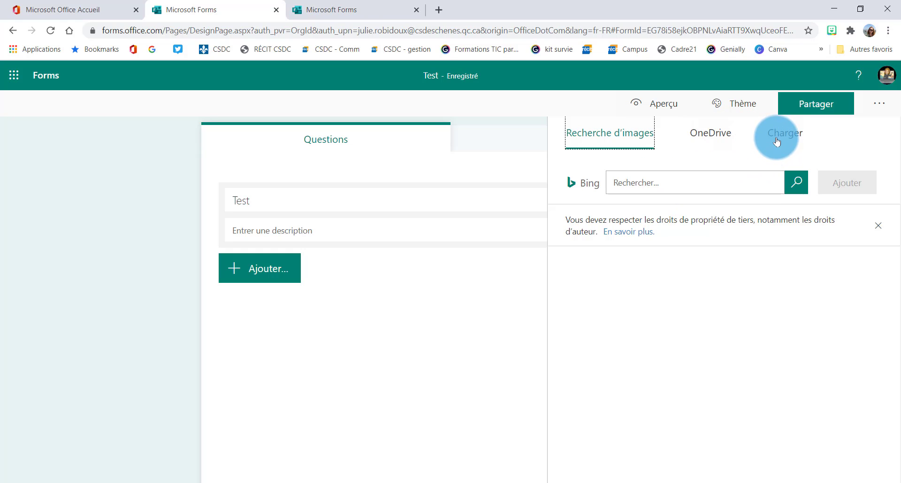
pyautogui.click(349, 230)
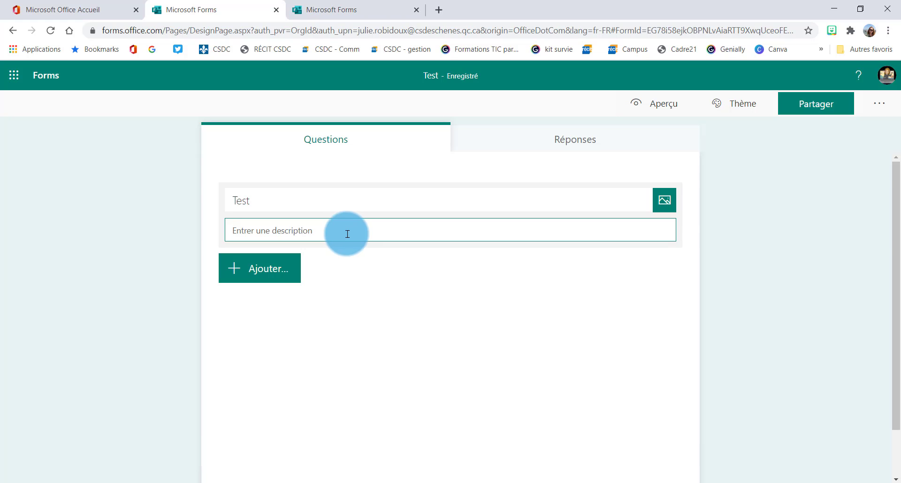
# Step: Add a choice question (Choix) to the questionnaire and title it "Question 1"
pyautogui.click(264, 275)
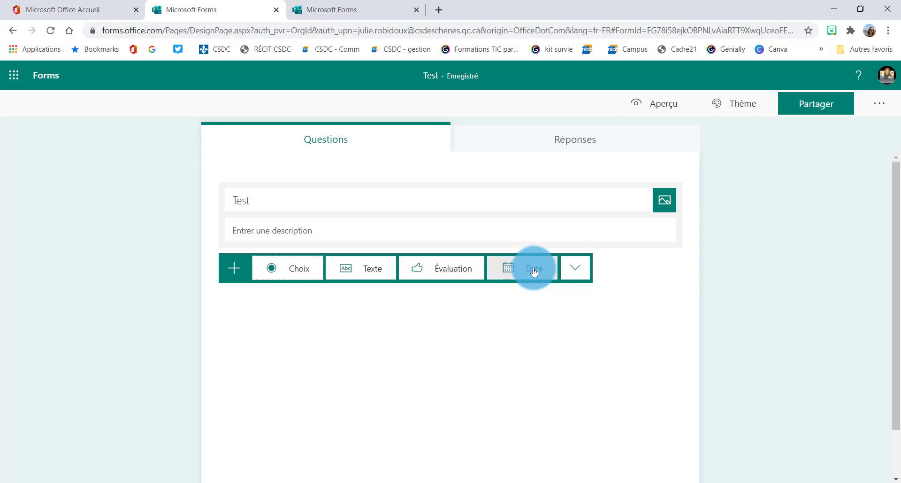
pyautogui.click(583, 269)
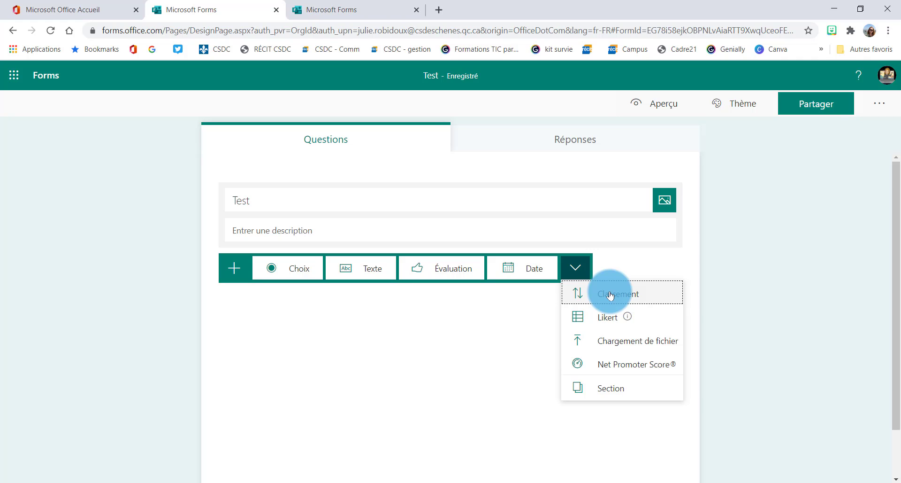
pyautogui.moveTo(605, 317)
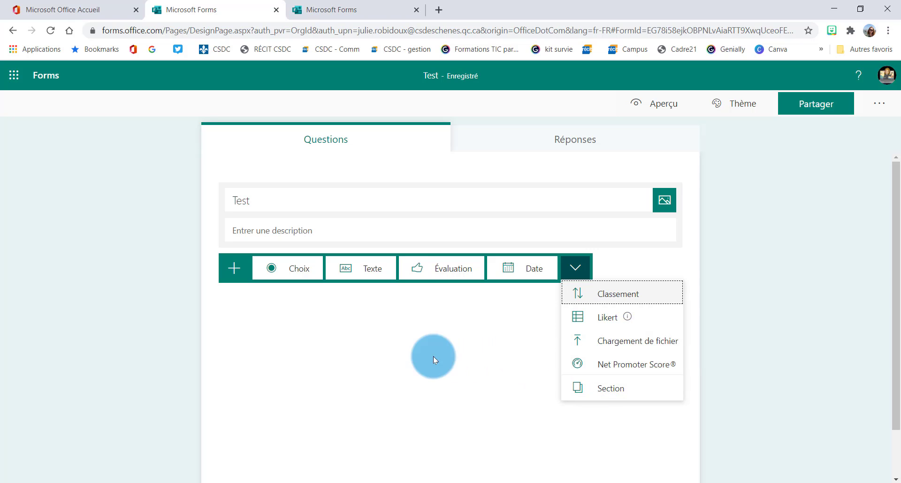
pyautogui.click(299, 272)
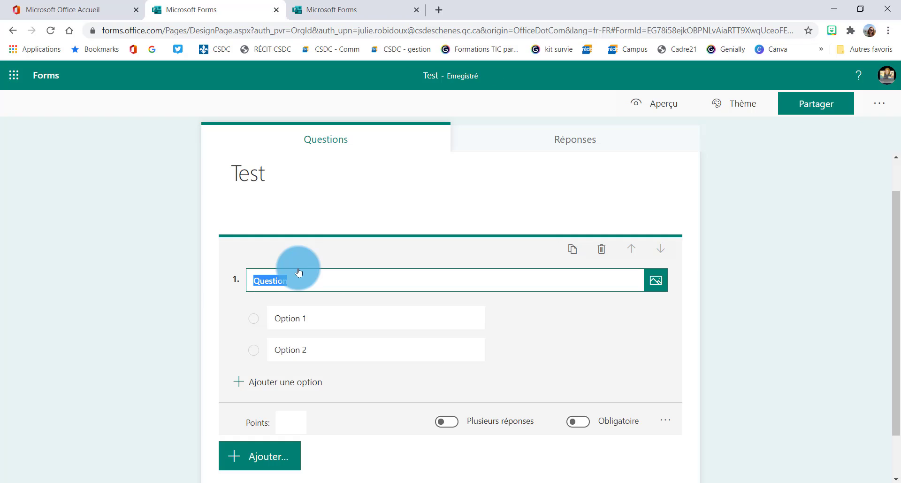
pyautogui.click(322, 283)
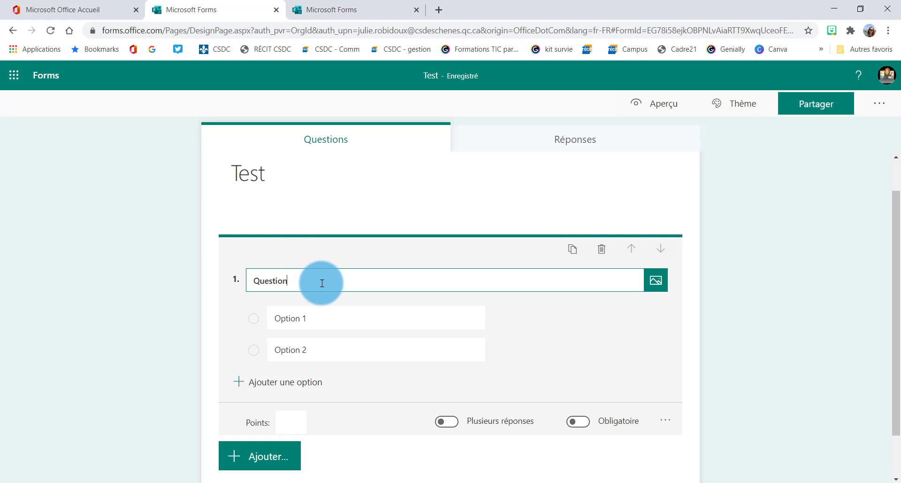
pyautogui.write('1')
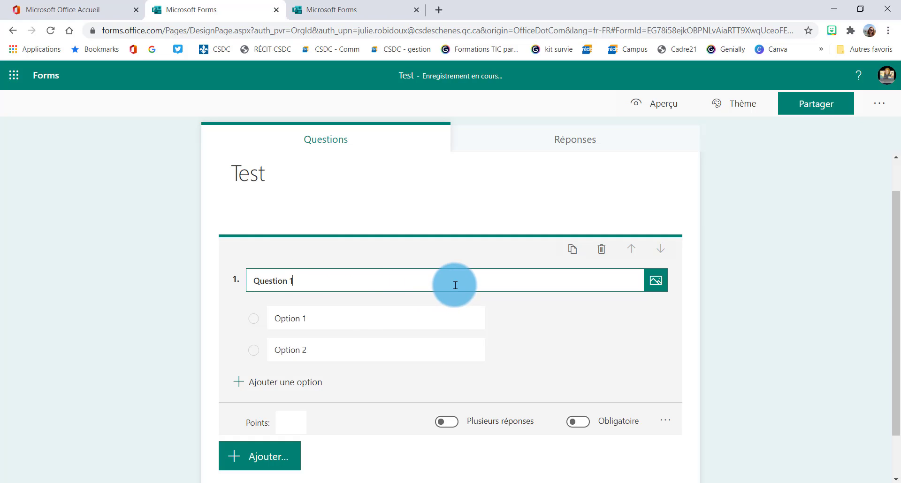
# Step: View the image and video options for inserting media into Question 1
pyautogui.click(656, 282)
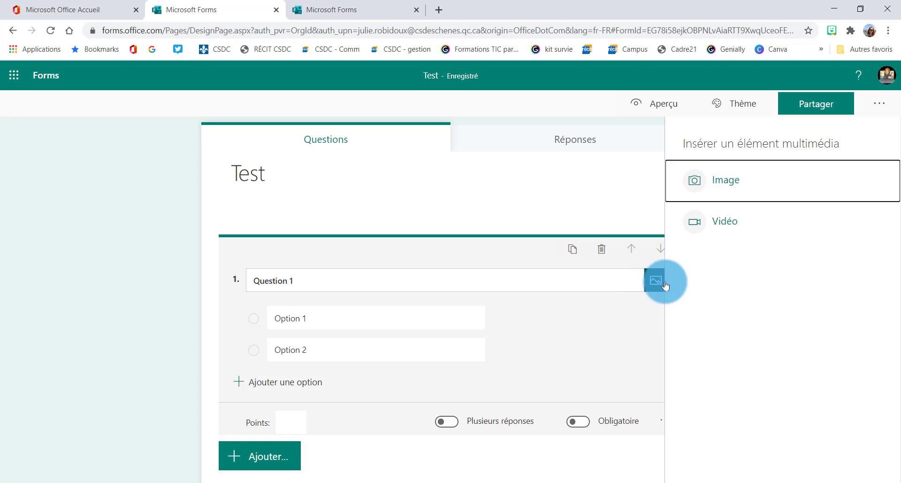
pyautogui.click(737, 180)
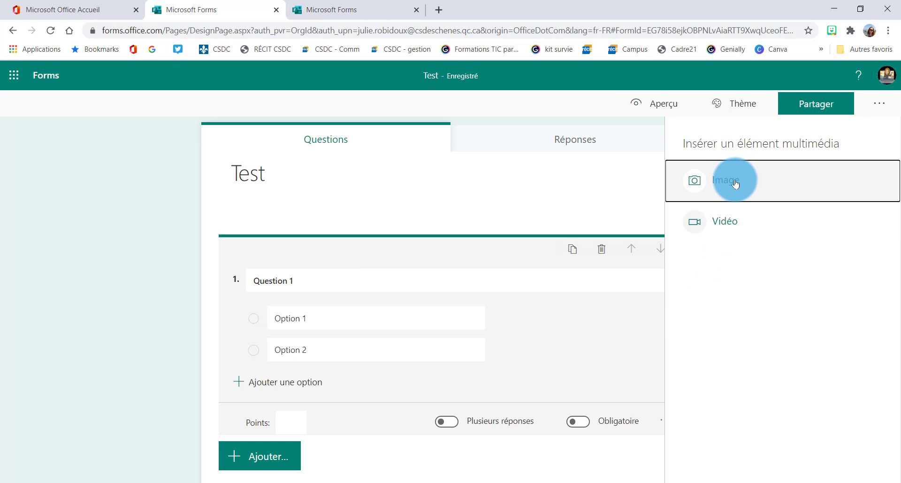
pyautogui.click(724, 227)
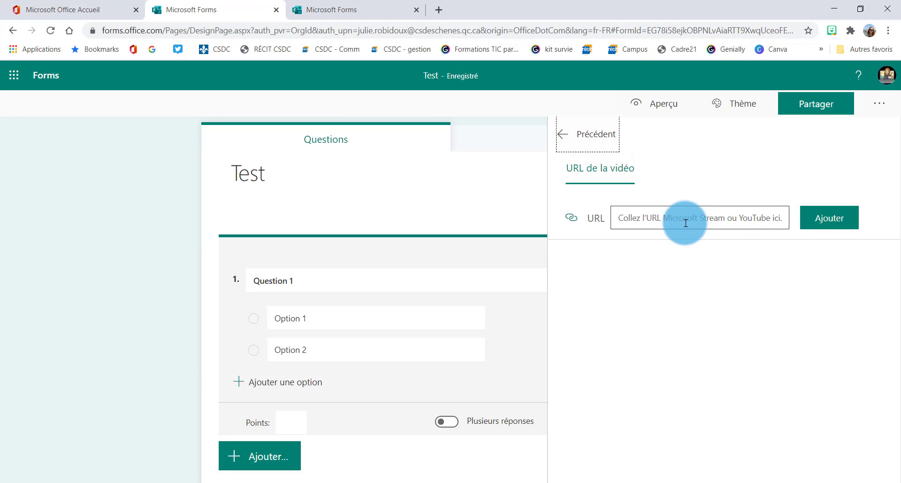
pyautogui.click(353, 318)
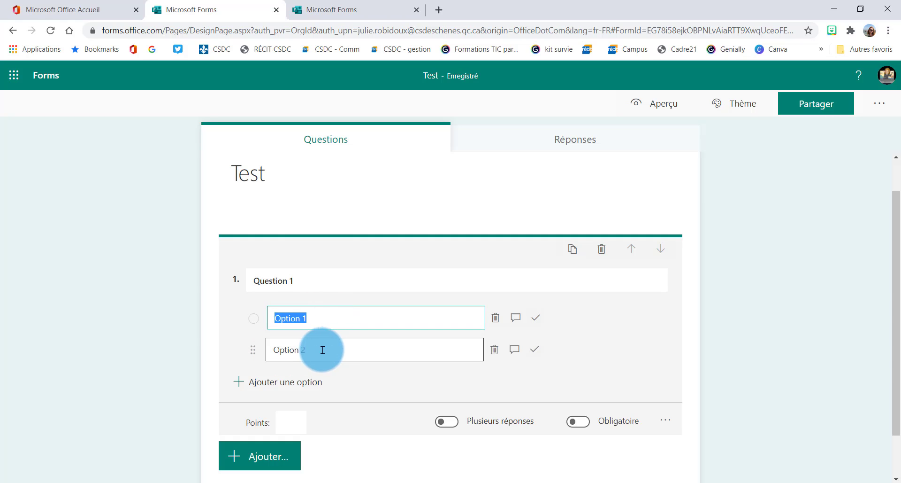
# Step: Add a third answer option to Question 1, marked as the correct answer, and set the question's value to 3 points
pyautogui.click(307, 387)
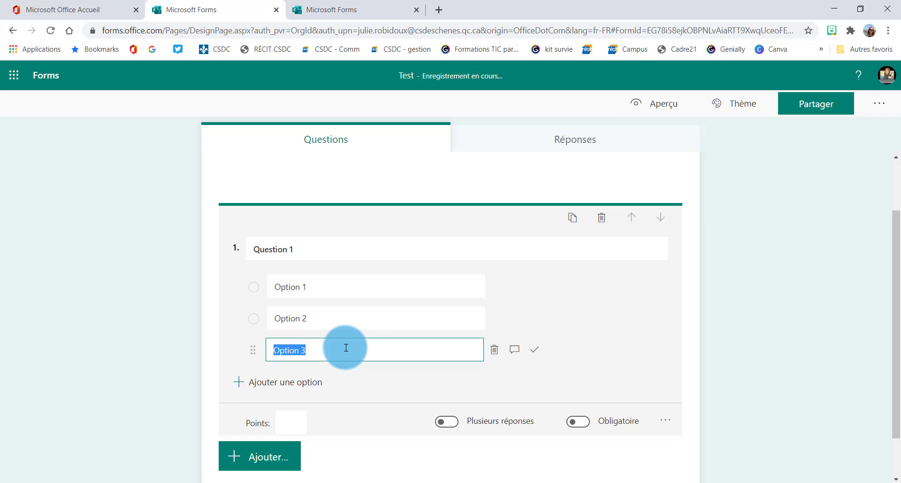
pyautogui.click(534, 352)
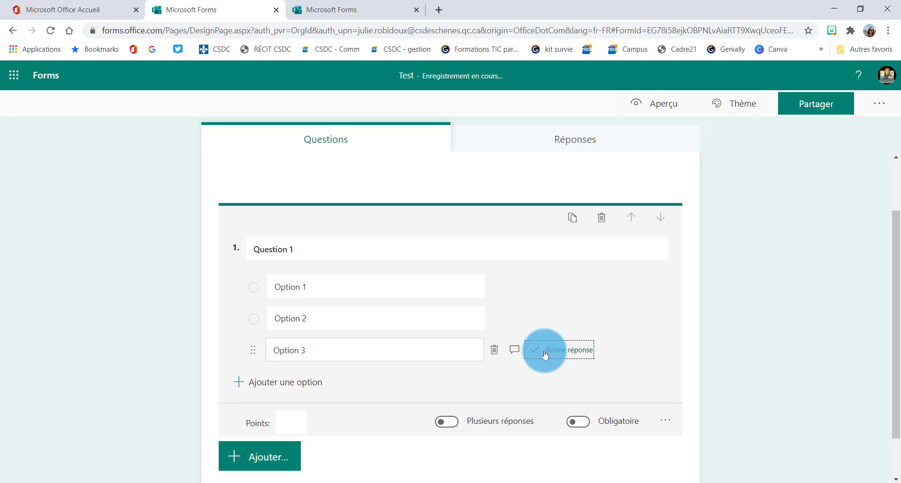
pyautogui.click(298, 423)
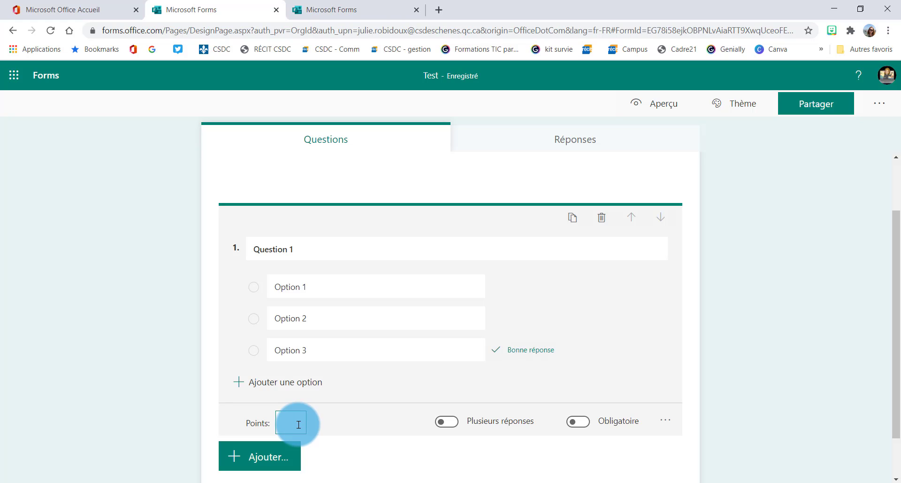
pyautogui.write('3')
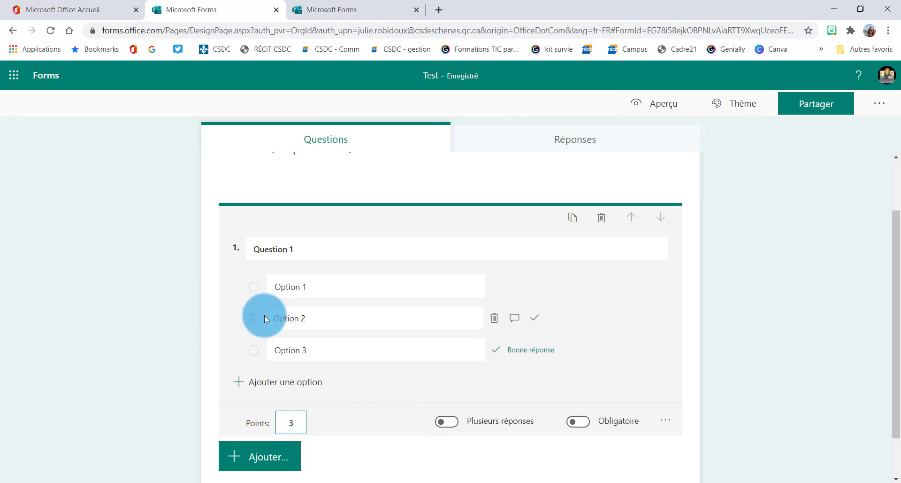
# Step: Allow multiple answers (Plusieurs réponses) for Question 1 and make it required (Obligatoire)
pyautogui.click(447, 421)
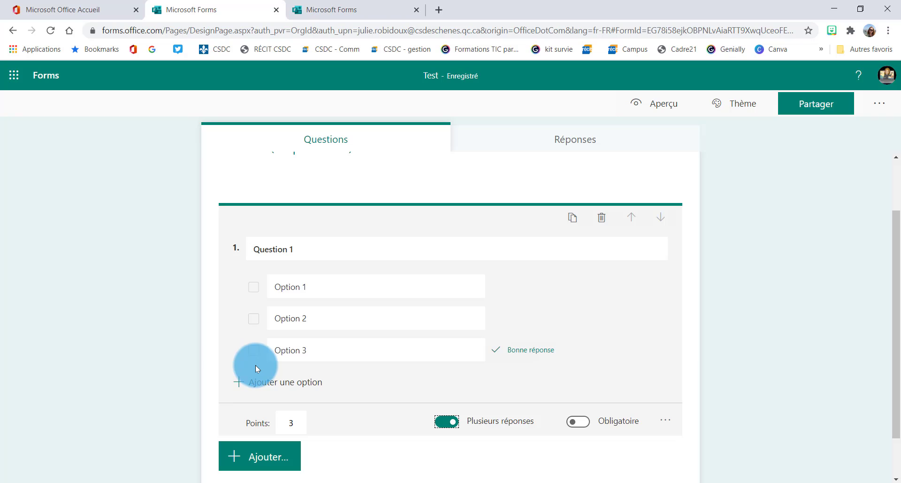
pyautogui.click(579, 421)
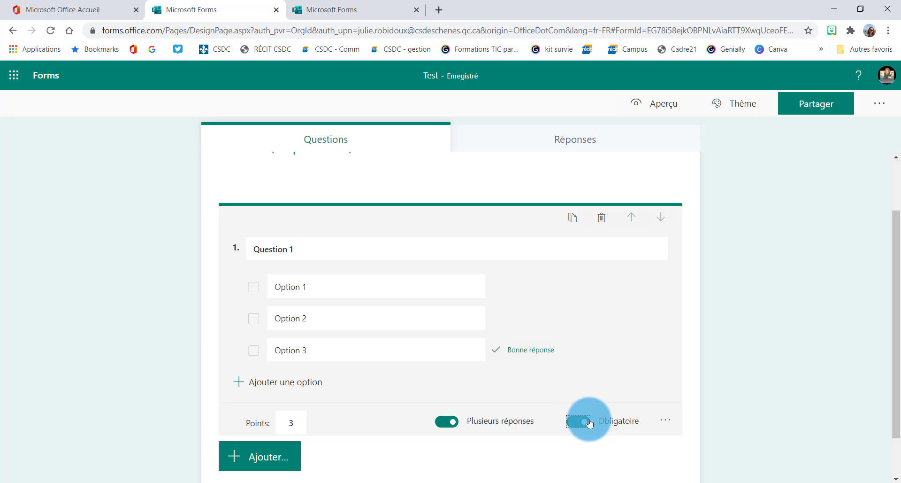
pyautogui.click(668, 421)
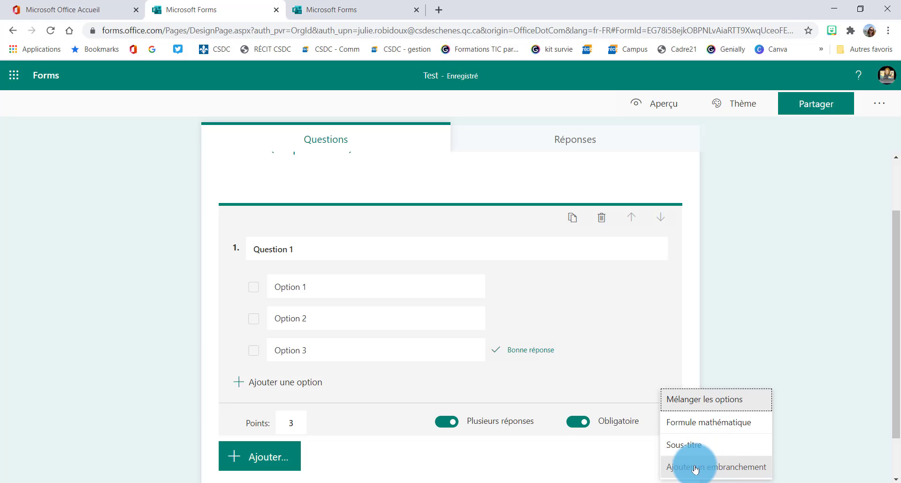
pyautogui.click(458, 456)
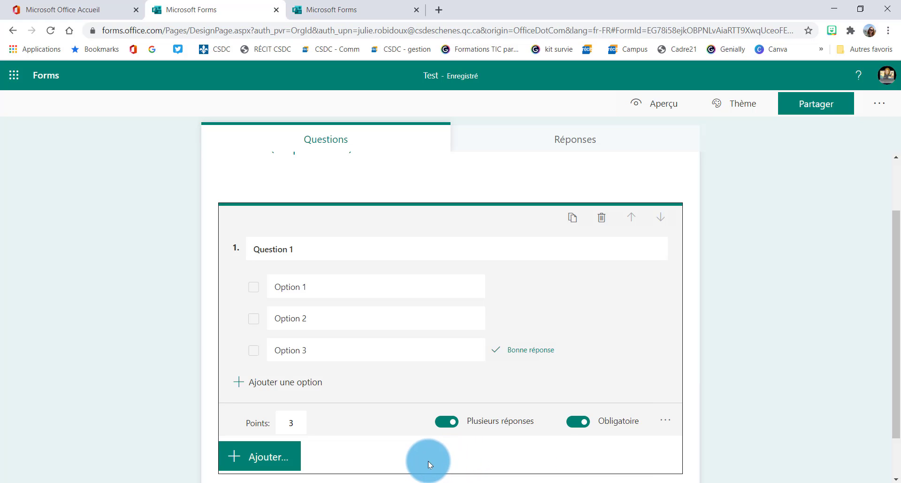
# Step: Add a text question (Texte) below Question 1 and title it "Question 2"
pyautogui.click(252, 461)
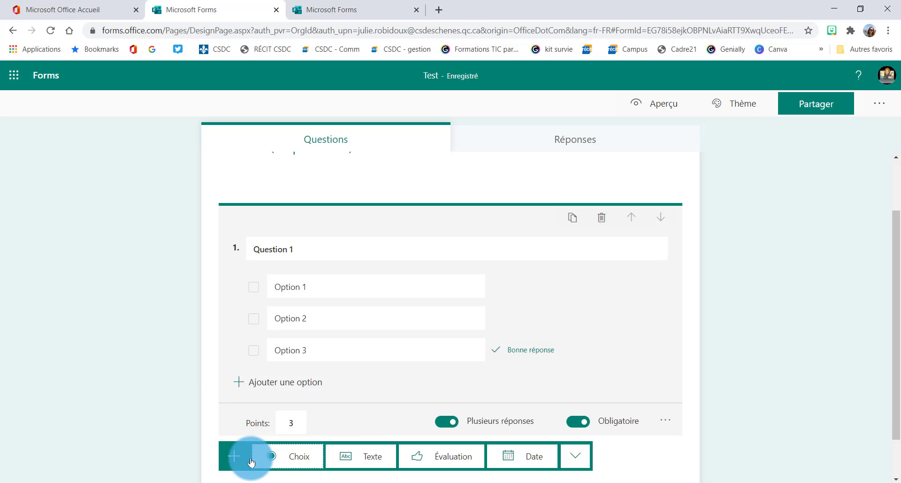
pyautogui.scroll(-1, 354, 455)
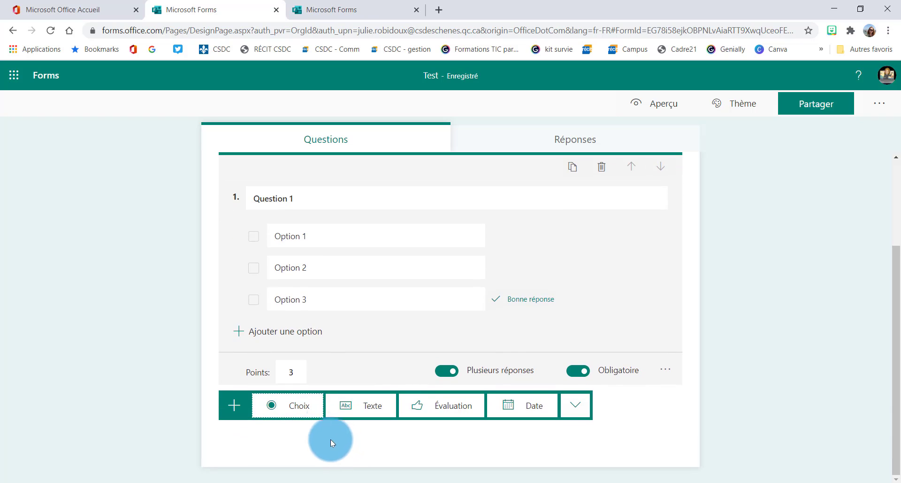
pyautogui.click(368, 409)
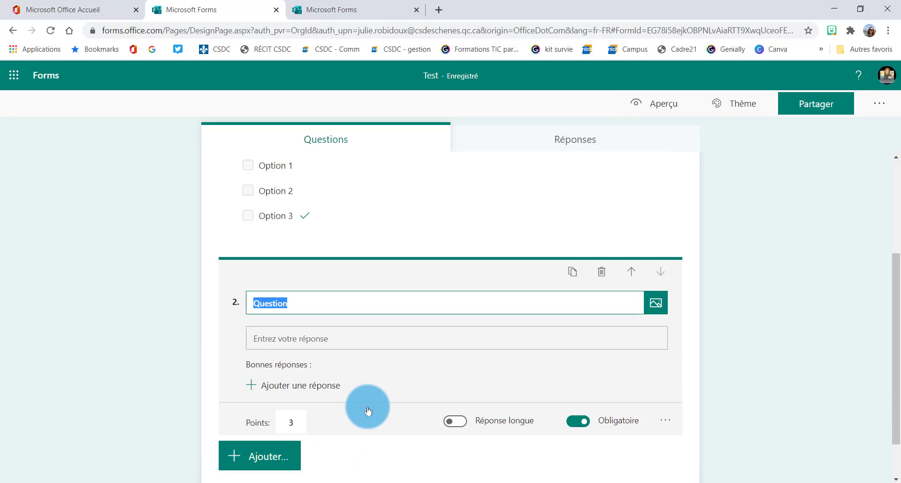
pyautogui.click(310, 303)
pyautogui.write('2')
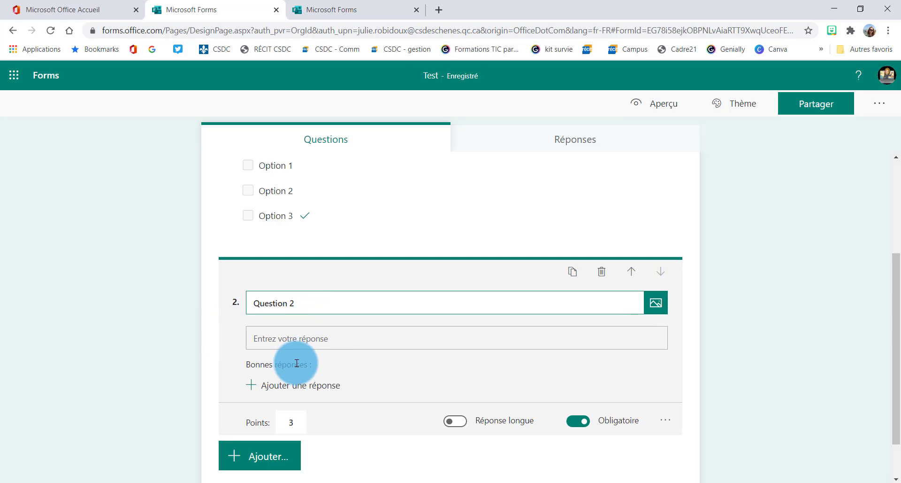
# Step: Set 4 as the correct answer for Question 2 and make the question worth 2 points
pyautogui.click(279, 390)
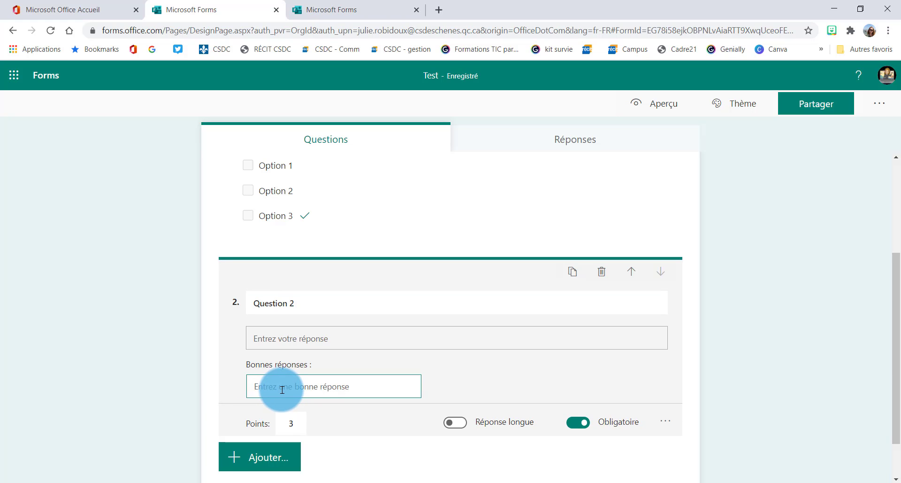
pyautogui.write('4')
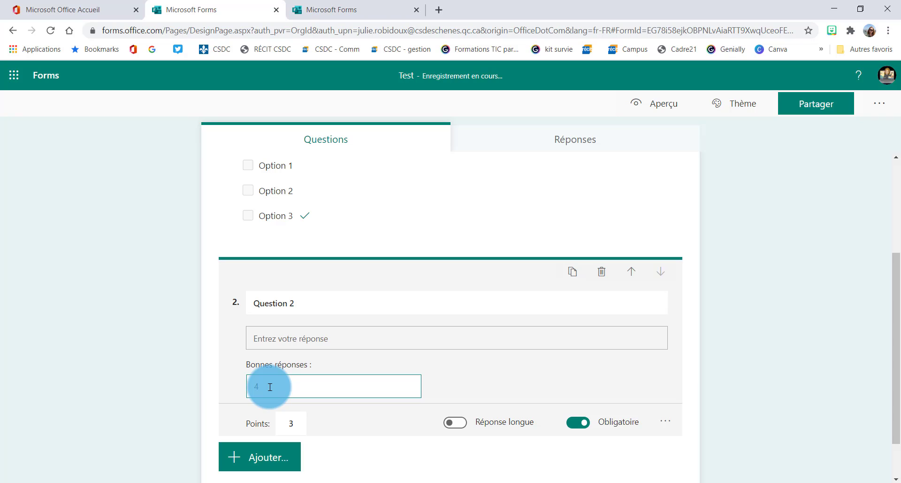
pyautogui.doubleClick(294, 423)
pyautogui.write('2')
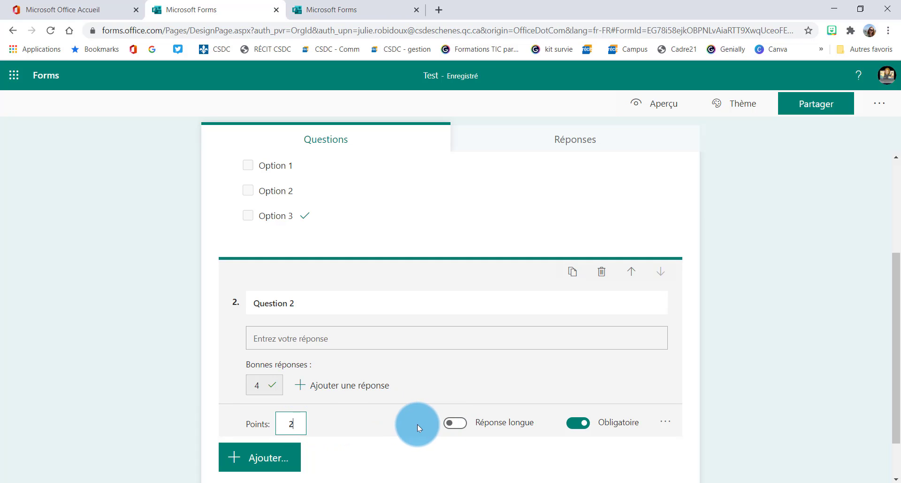
# Step: Enable long answers (Réponse longue) for Question 2 and open its additional settings
pyautogui.click(457, 423)
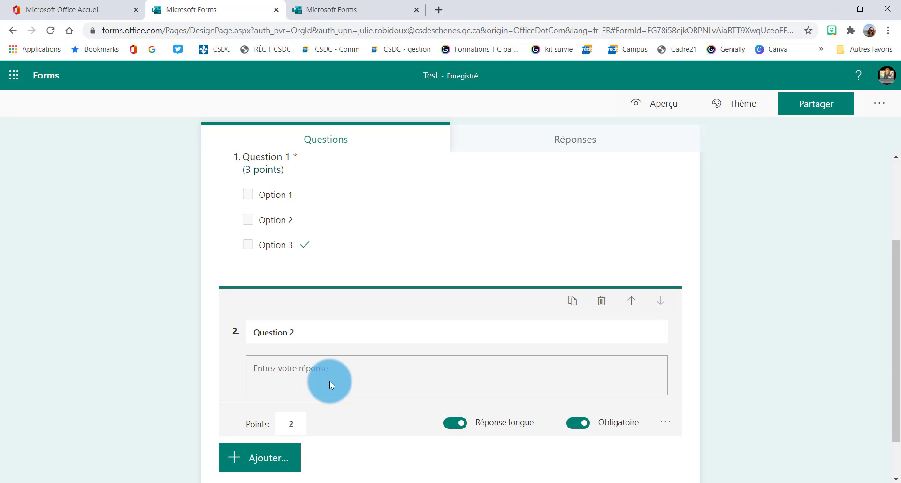
pyautogui.click(291, 425)
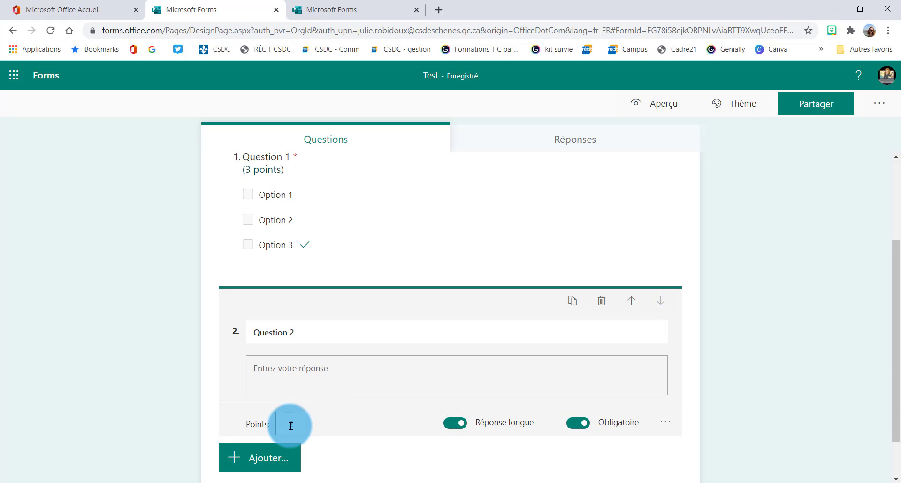
pyautogui.click(321, 429)
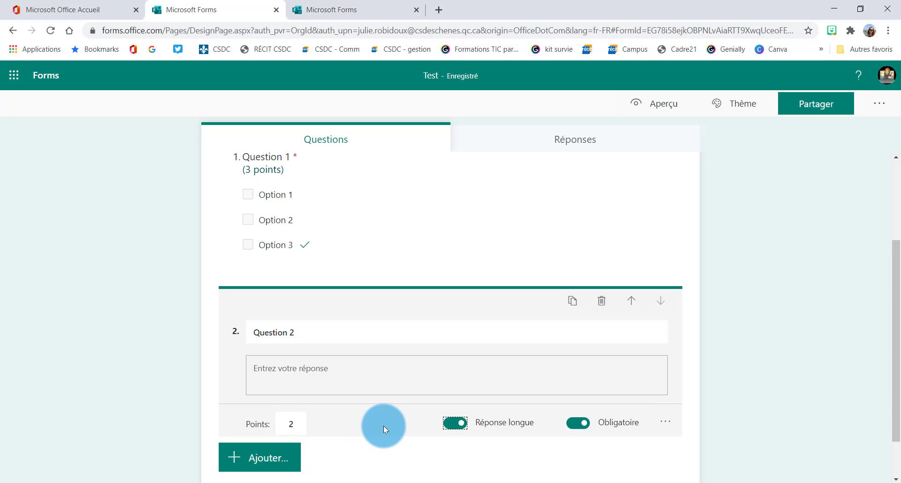
pyautogui.click(667, 424)
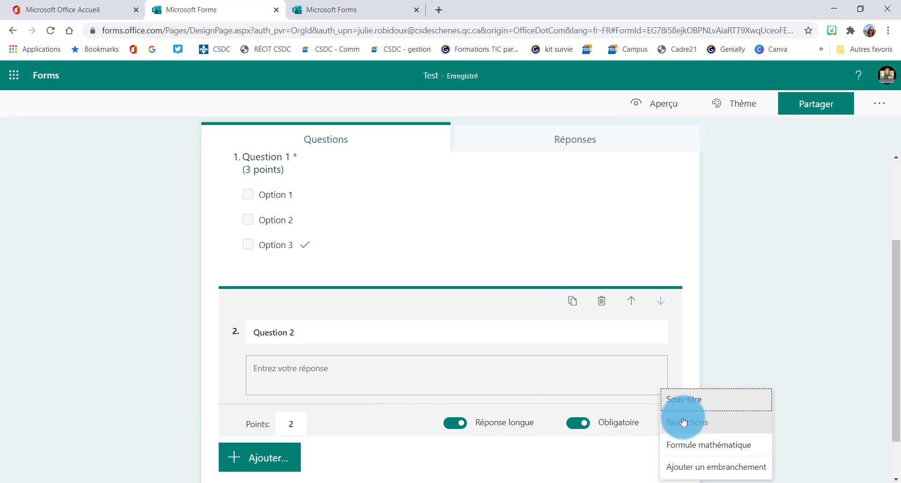
# Step: Add a file upload question (Chargement de fichier) below Question 2, accept the SharePoint folder creation, and title it "Question 3"
pyautogui.click(369, 450)
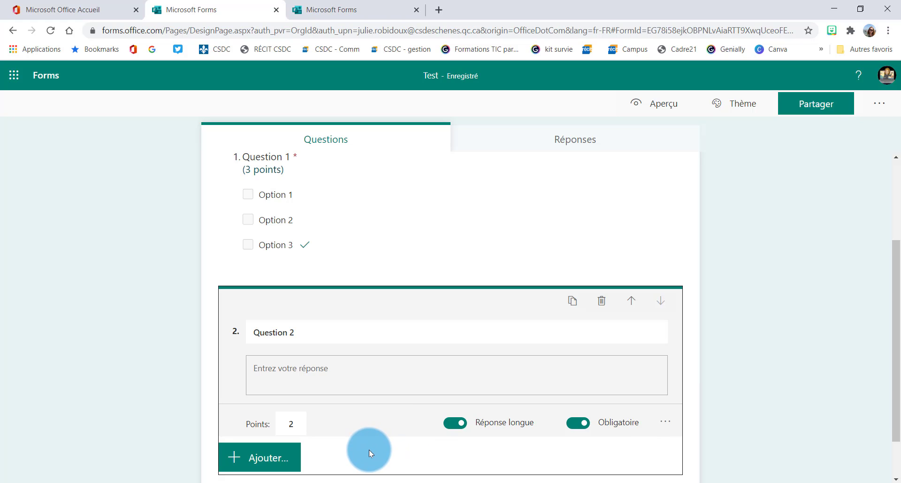
pyautogui.click(266, 459)
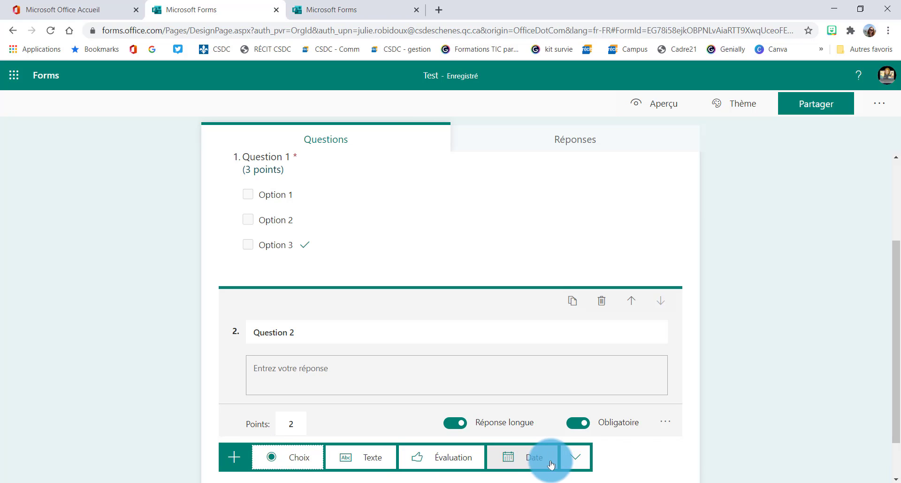
pyautogui.click(575, 458)
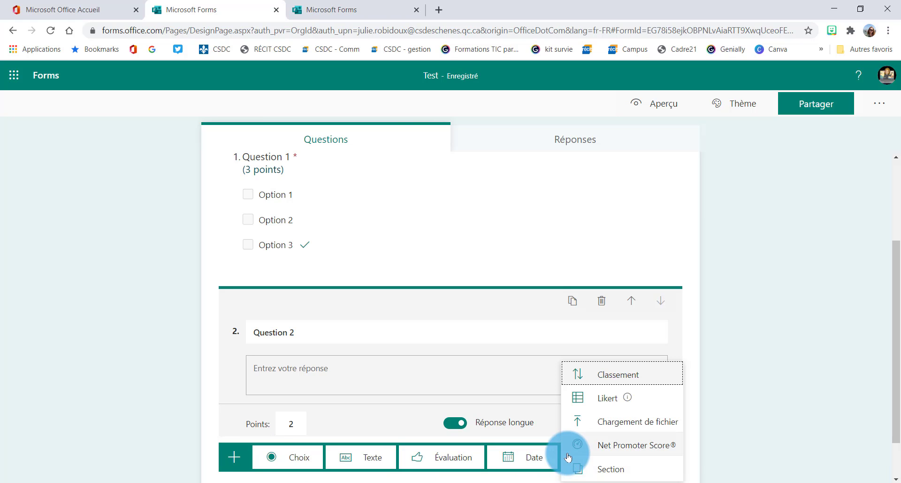
pyautogui.click(629, 428)
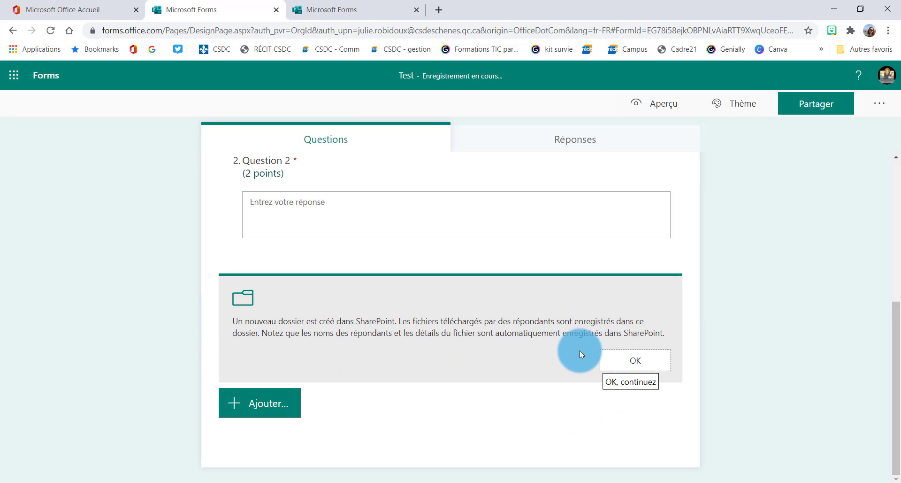
pyautogui.click(635, 361)
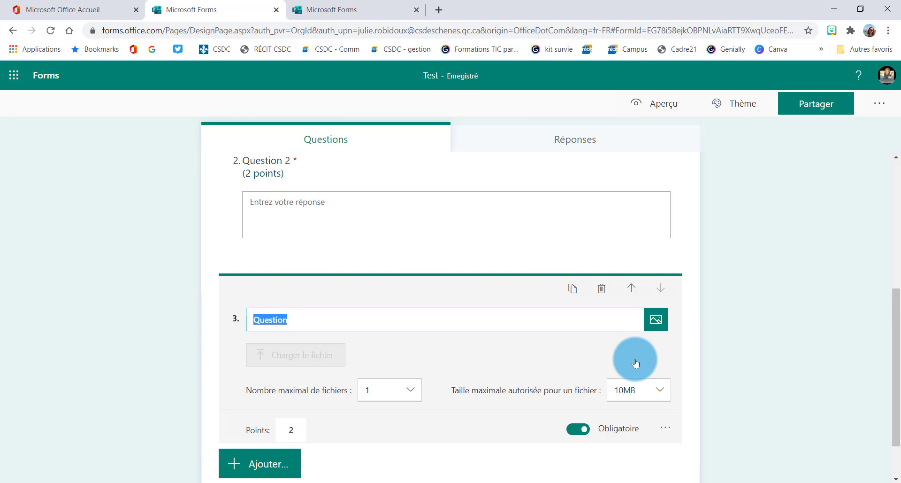
pyautogui.click(326, 321)
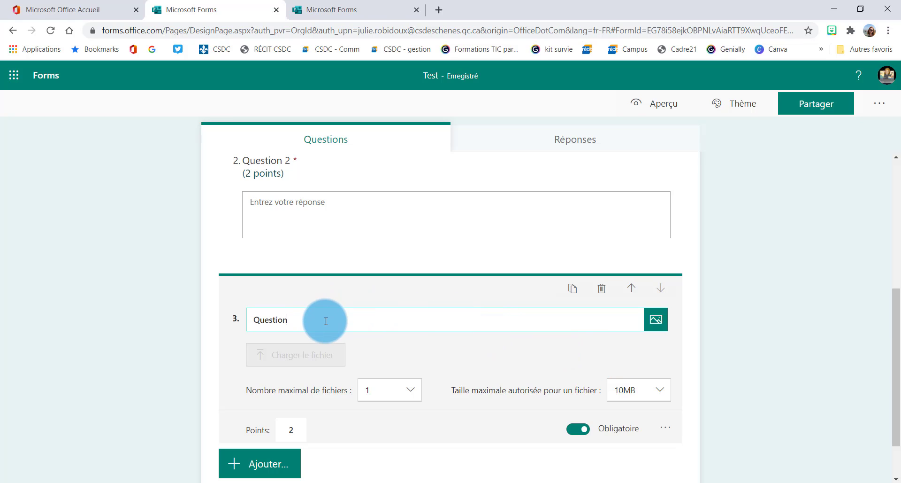
pyautogui.write('3')
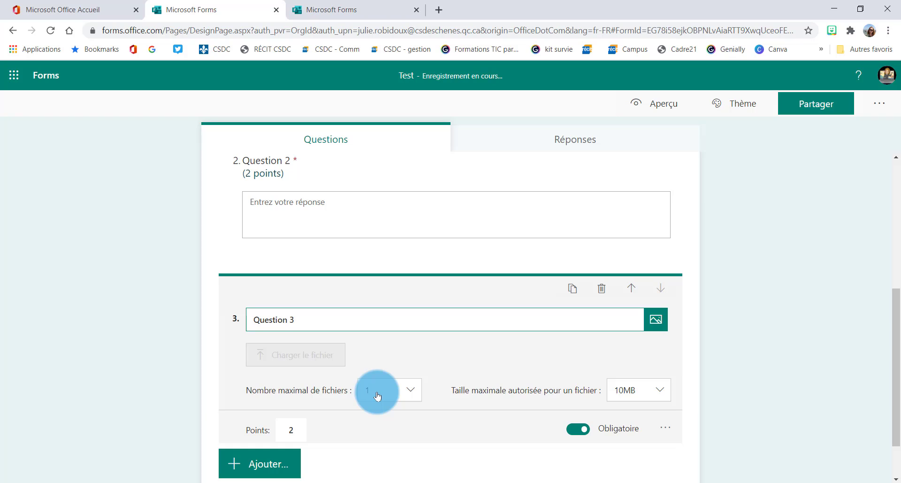
# Step: Set Question 3's maximum file size to 1GB and make the question worth 5 points
pyautogui.click(660, 391)
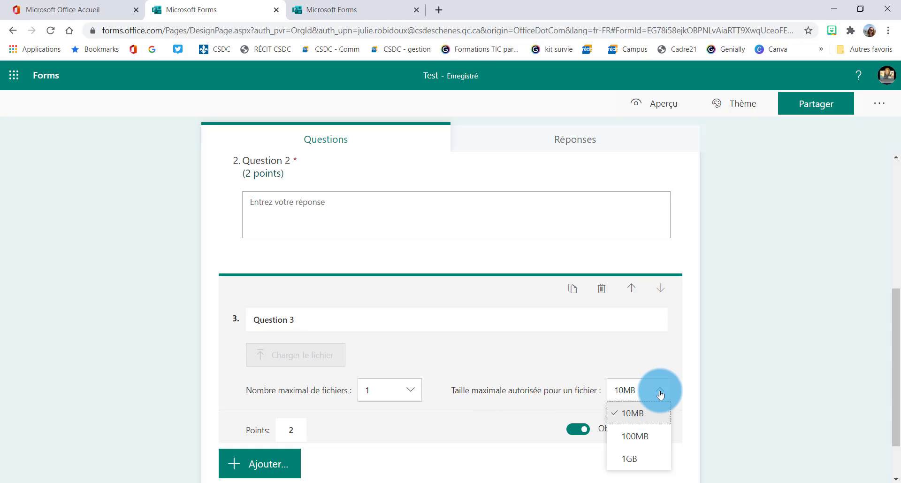
pyautogui.click(637, 459)
pyautogui.click(480, 430)
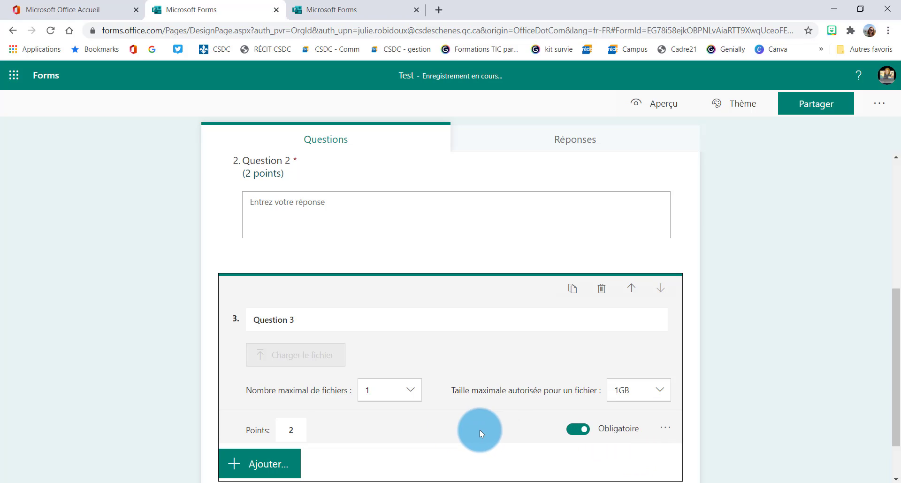
pyautogui.click(292, 430)
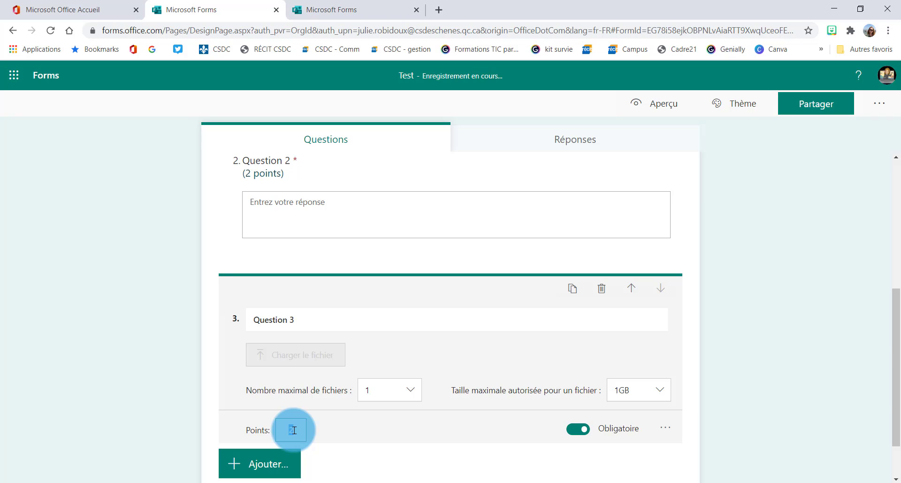
pyautogui.write('5')
pyautogui.click(373, 428)
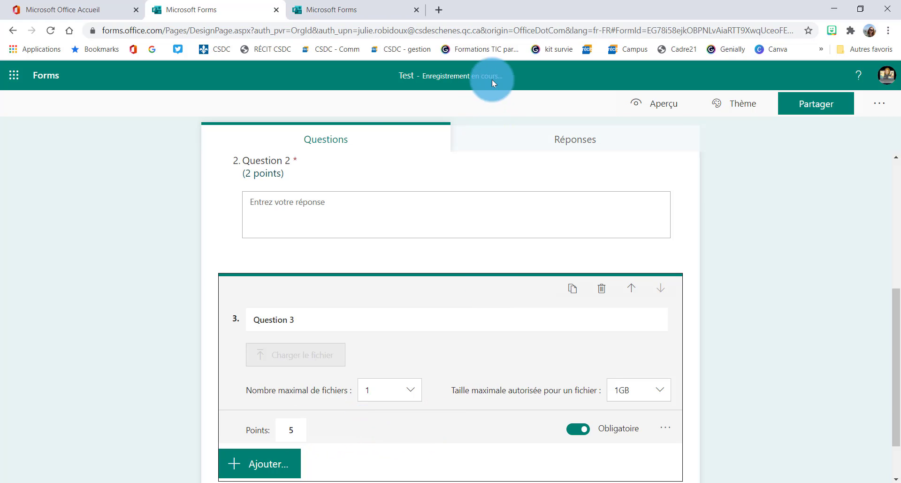
# Step: Open the form's sharing options (Partager) for sending it and collecting responses
pyautogui.scroll(6, 662, 279)
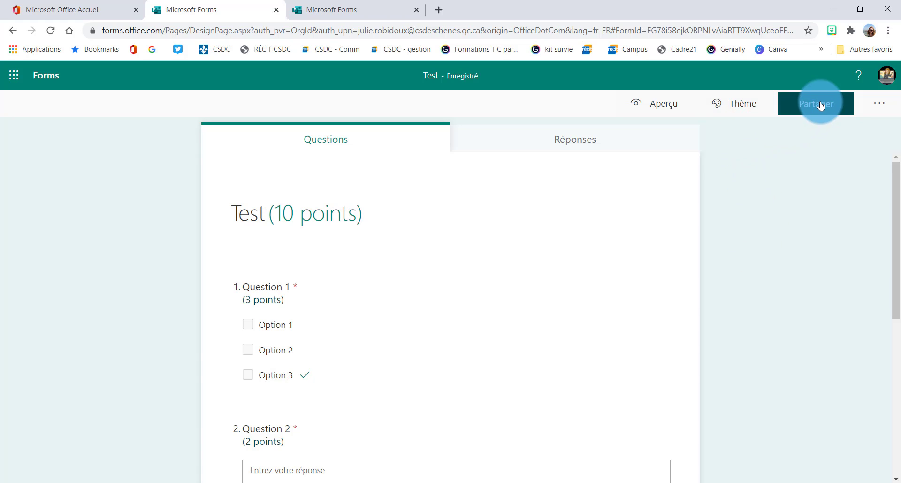
pyautogui.click(878, 108)
pyautogui.click(798, 133)
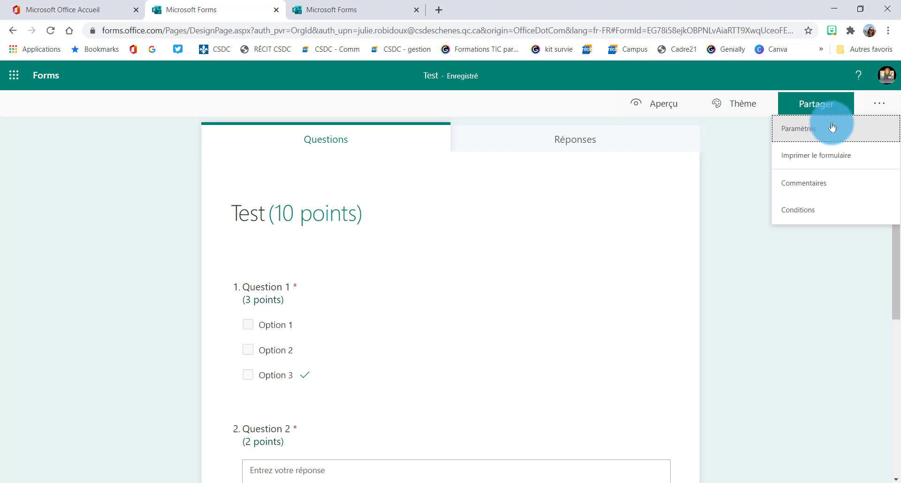
pyautogui.click(875, 107)
pyautogui.click(875, 107)
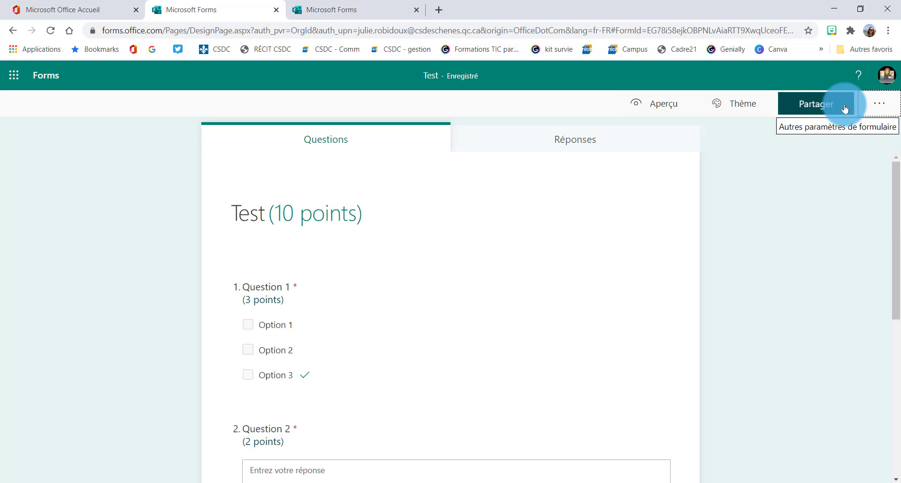
pyautogui.click(799, 109)
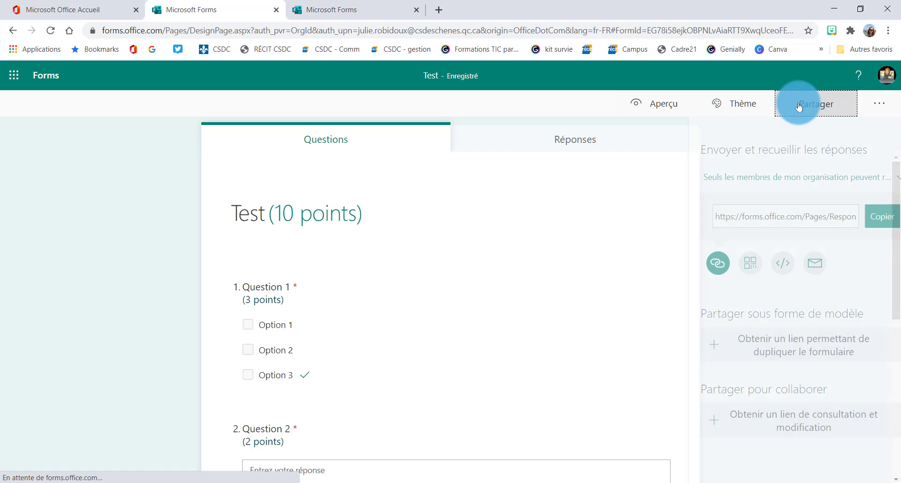